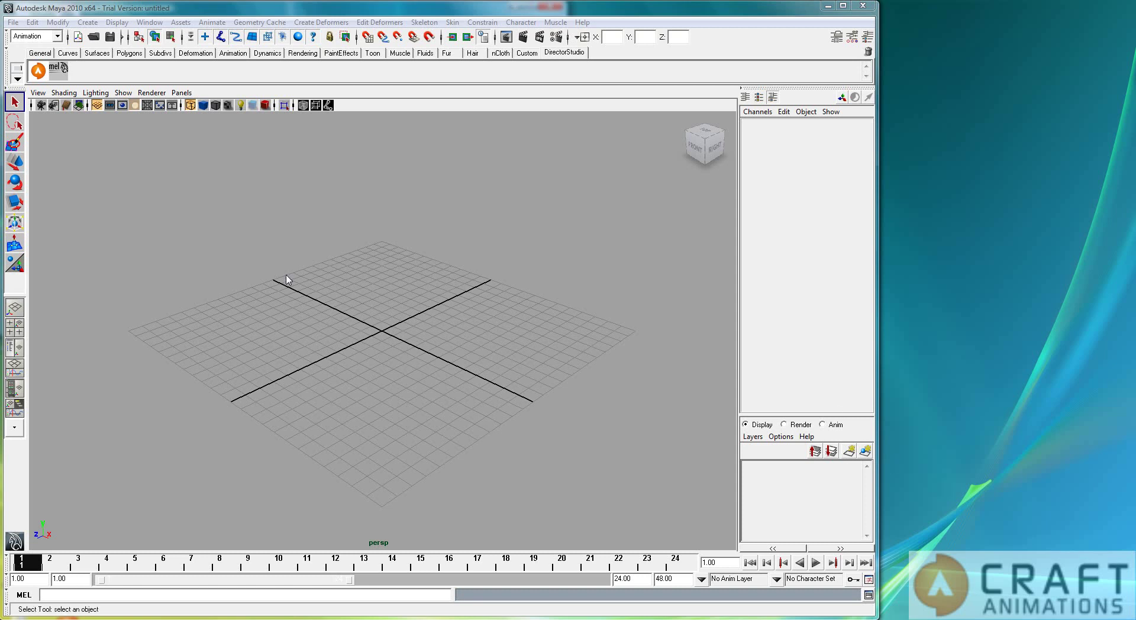
# Step: Open Craft Director Studio beside the viewport and add 1DPositioner_01 at the scene origin
pyautogui.click(41, 80)
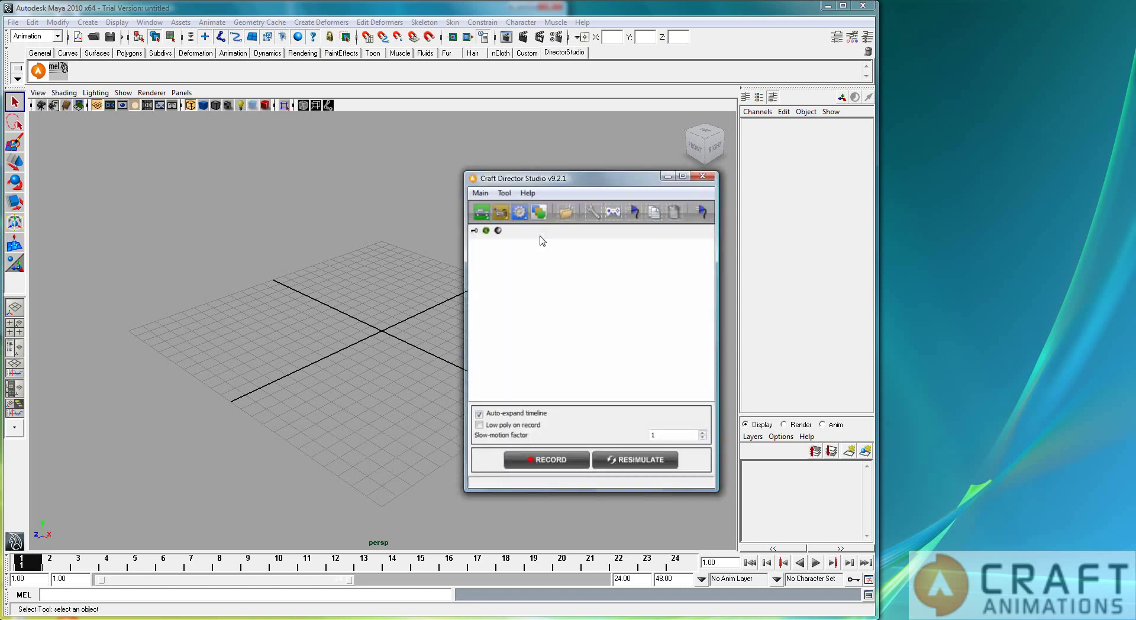
pyautogui.moveTo(646, 171); pyautogui.dragTo(1063, 0)
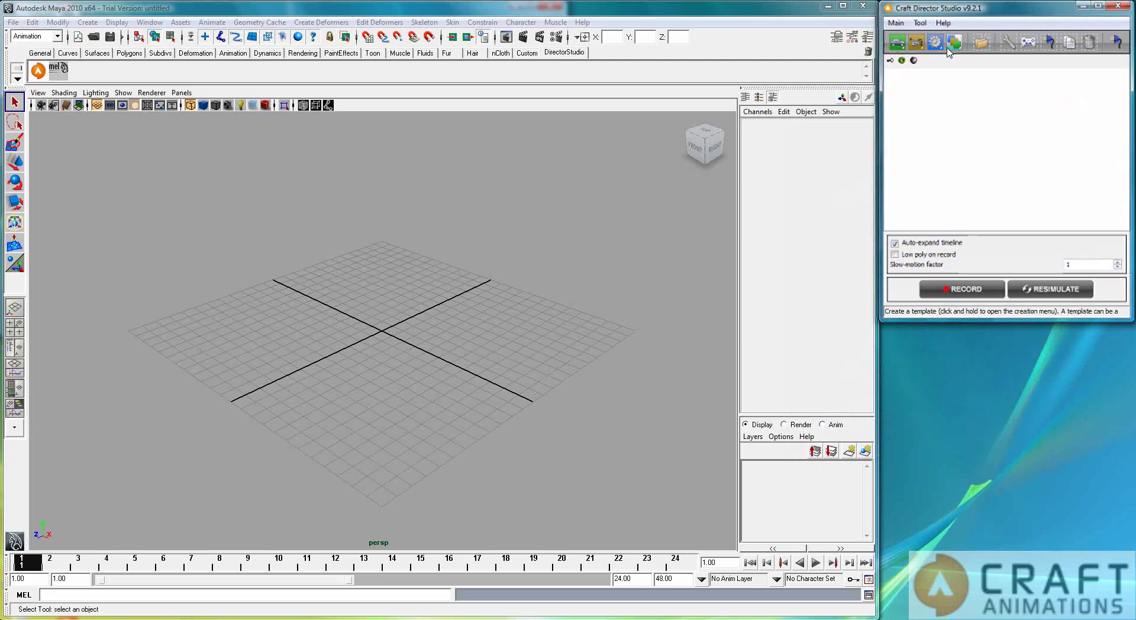
pyautogui.moveTo(941, 44); pyautogui.dragTo(886, 122)
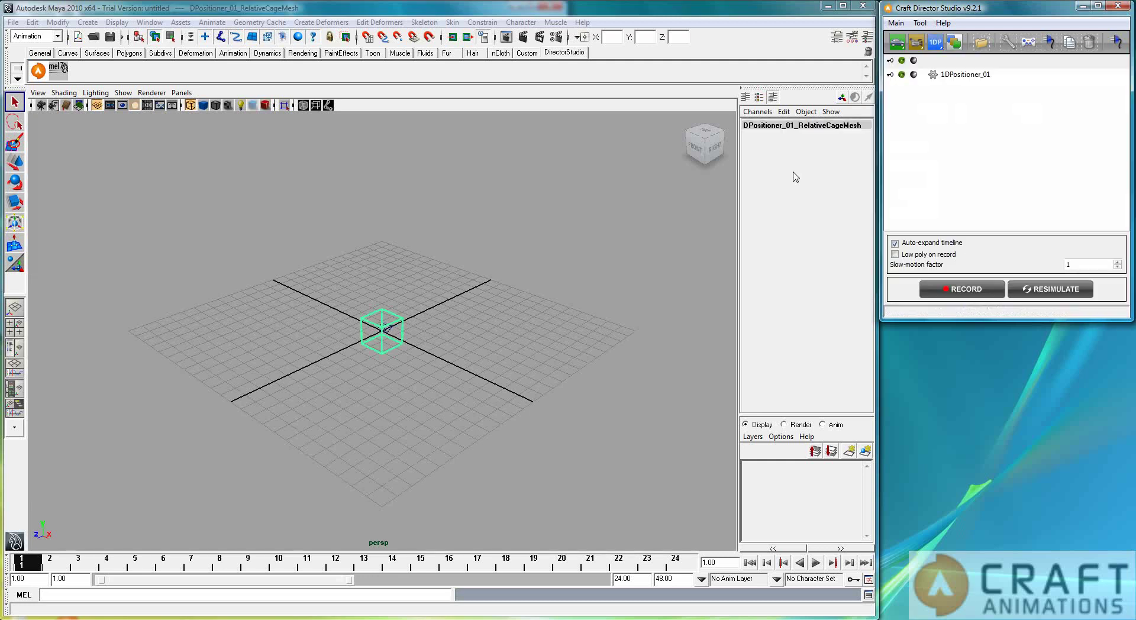
# Step: Shade the viewport, frame the 1DPositioner_01 cage and orbit around it, then deselect it
pyautogui.keyDown('alt'); pyautogui.moveTo(330, 391); pyautogui.dragTo(431, 391); pyautogui.keyUp('alt')
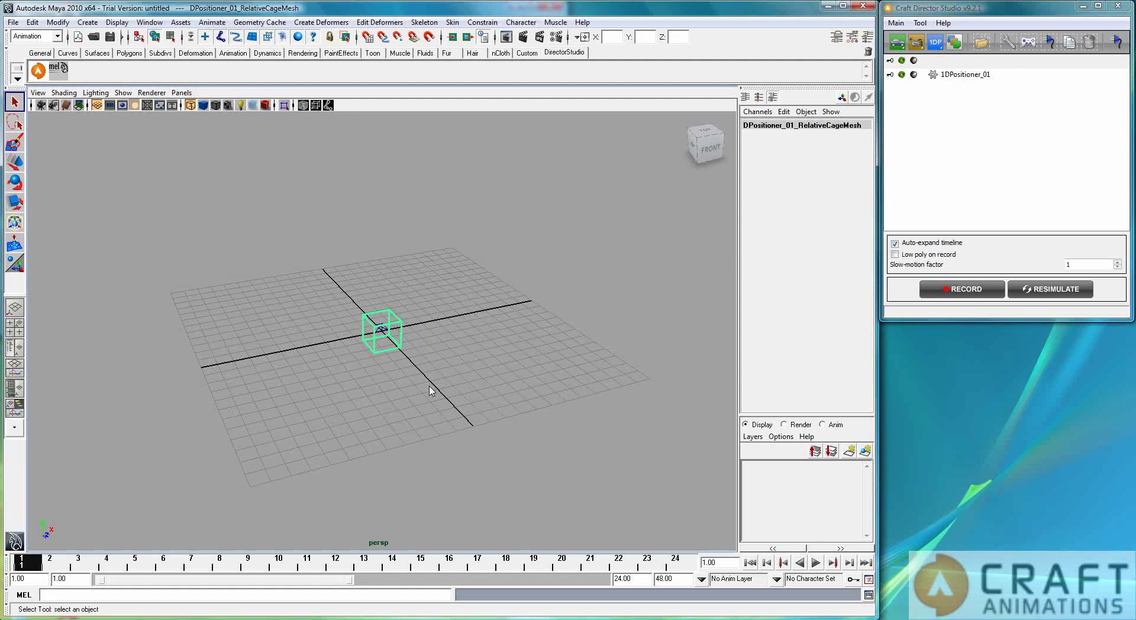
pyautogui.press('5')
pyautogui.press('f')
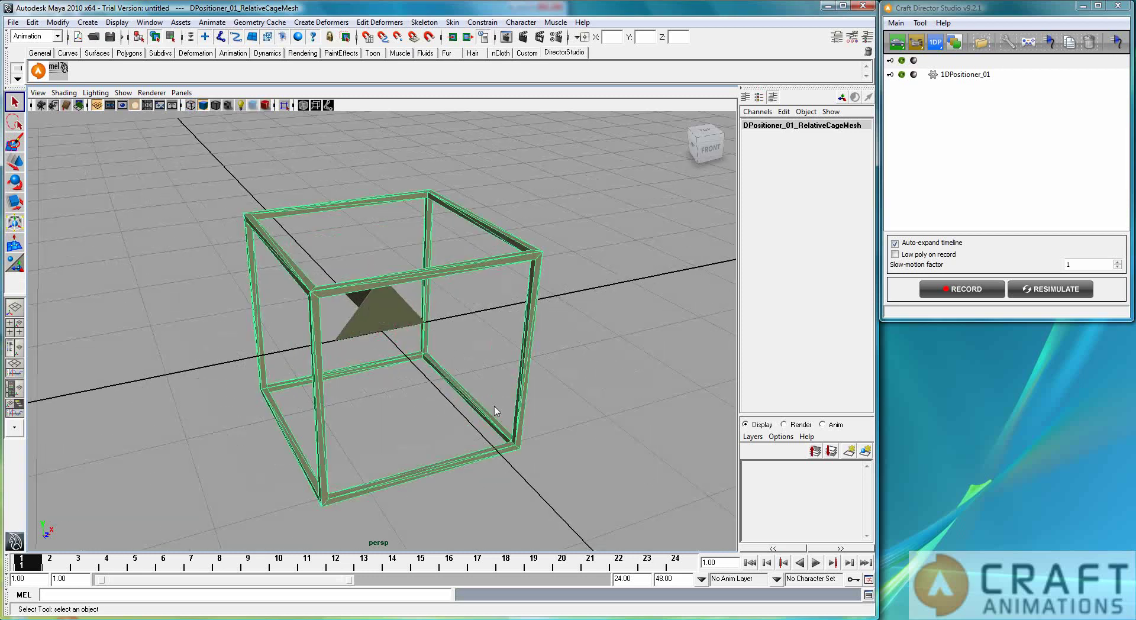
pyautogui.keyDown('alt'); pyautogui.moveTo(406, 407); pyautogui.dragTo(428, 365); pyautogui.keyUp('alt')
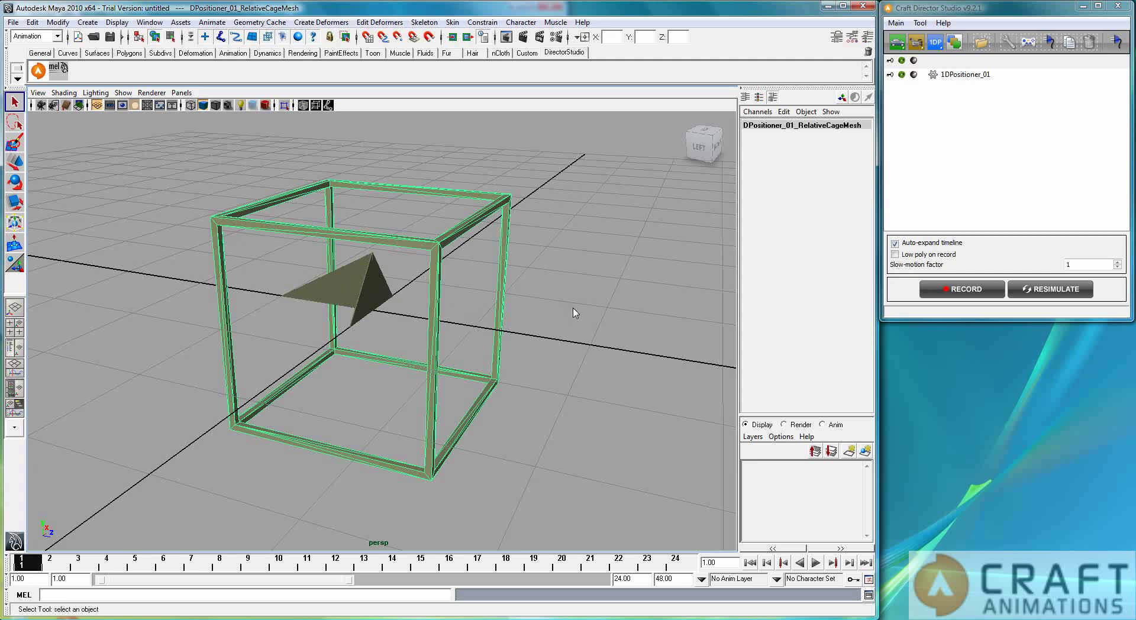
pyautogui.click(505, 341)
pyautogui.keyDown('alt'); pyautogui.moveTo(503, 337); pyautogui.dragTo(499, 314); pyautogui.keyUp('alt')
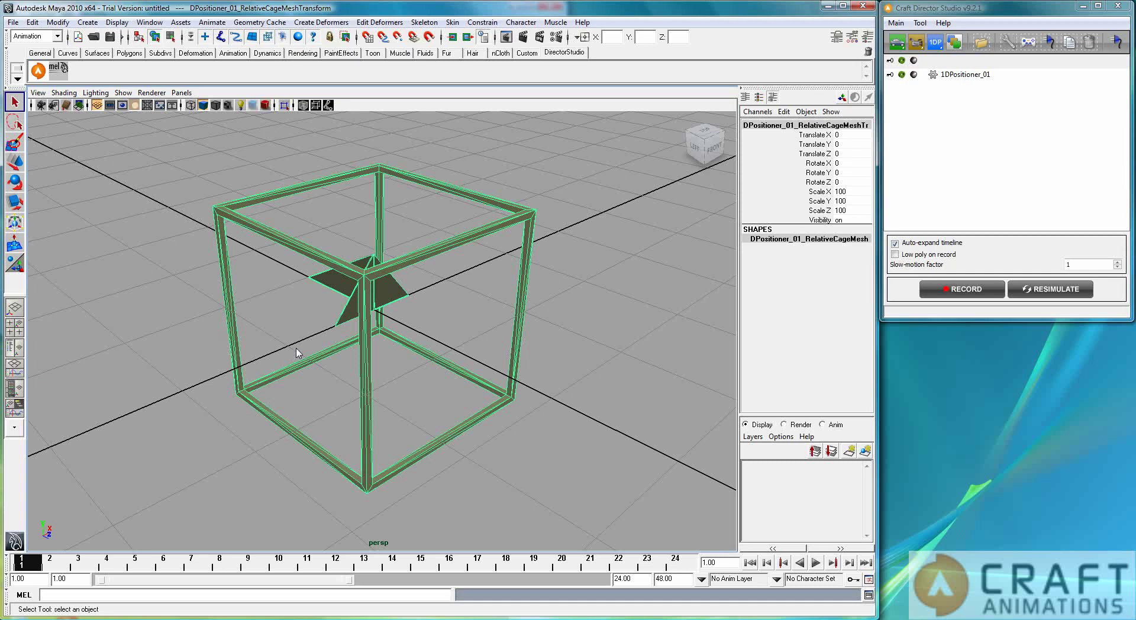
pyautogui.moveTo(413, 396)
pyautogui.keyDown('alt'); pyautogui.mouseDown()
pyautogui.moveTo(401, 375)
pyautogui.moveTo(430, 397)
pyautogui.mouseUp(); pyautogui.keyUp('alt')
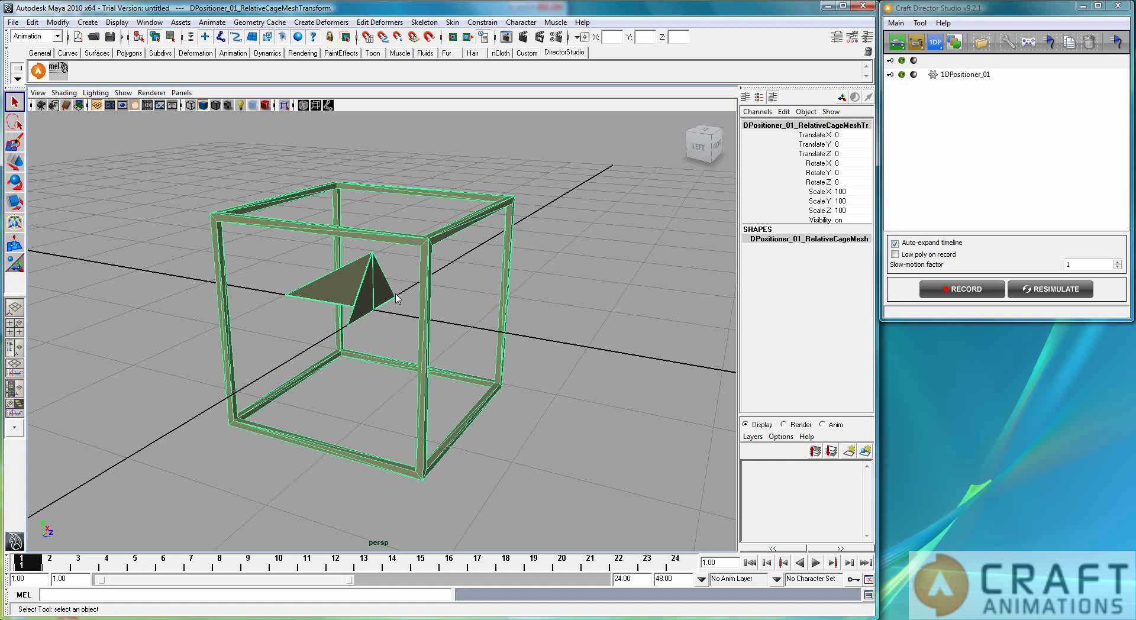
pyautogui.keyDown('alt'); pyautogui.moveTo(396, 298); pyautogui.dragTo(523, 286); pyautogui.keyUp('alt')
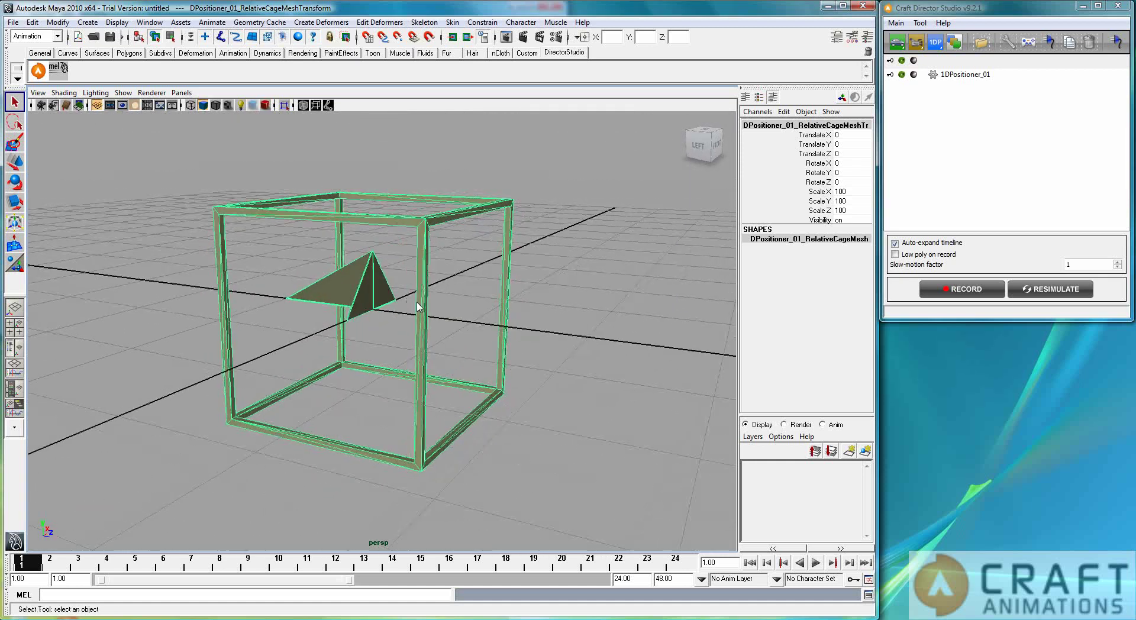
pyautogui.click(697, 357)
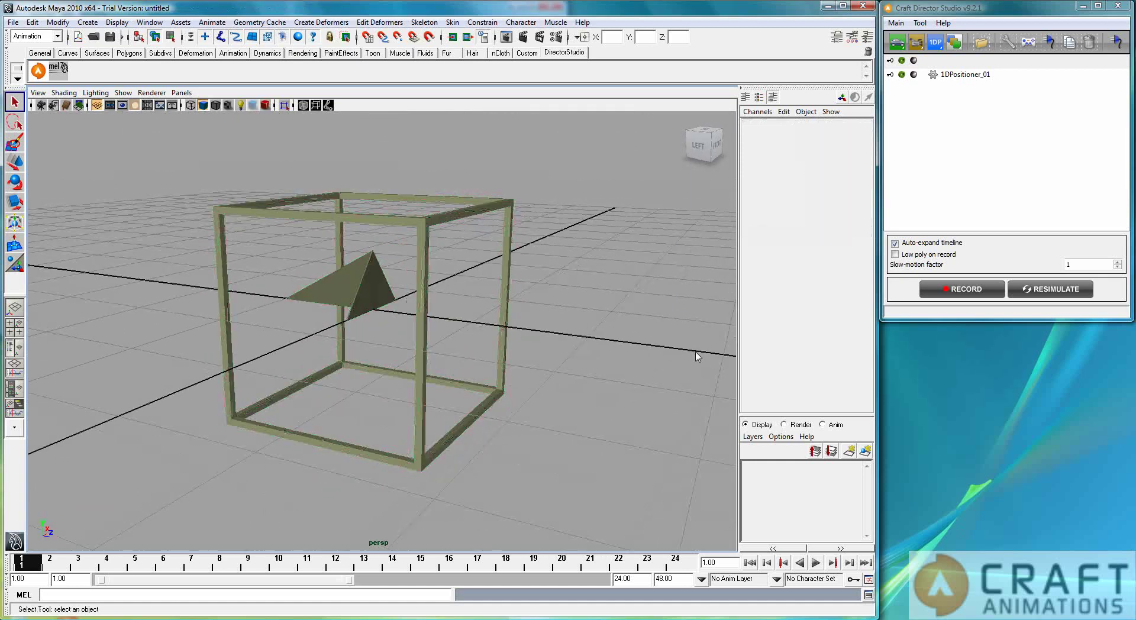
# Step: Open 1DPositioner_01's configuration and review the Response Factor, Maximum and Change Limit (20,0000) values
pyautogui.doubleClick(982, 78)
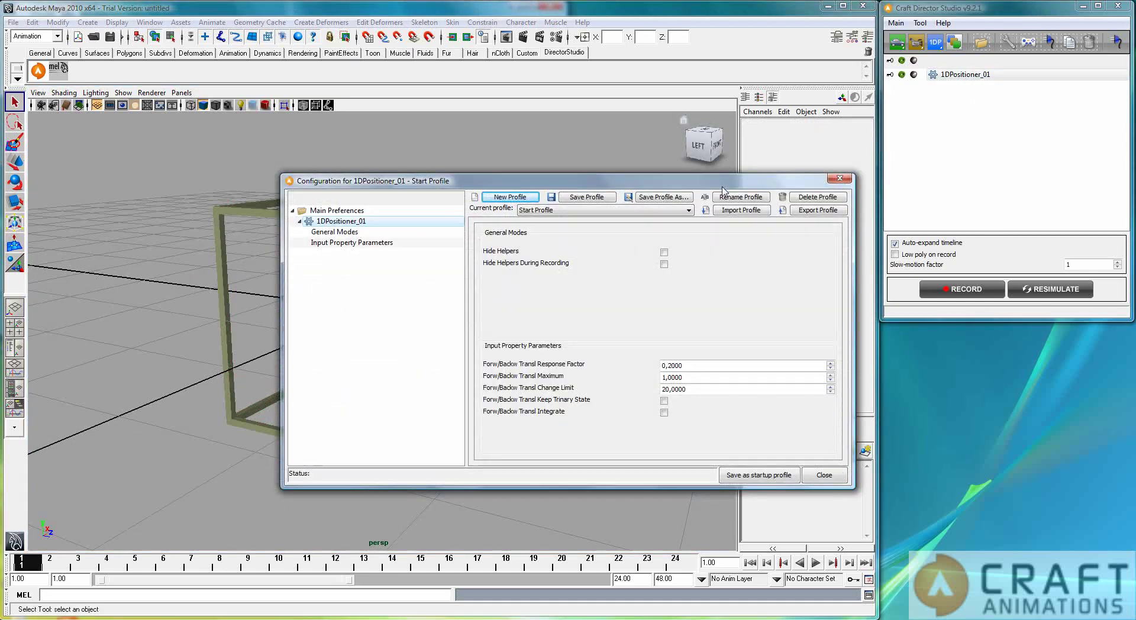
pyautogui.moveTo(722, 188); pyautogui.dragTo(702, 245)
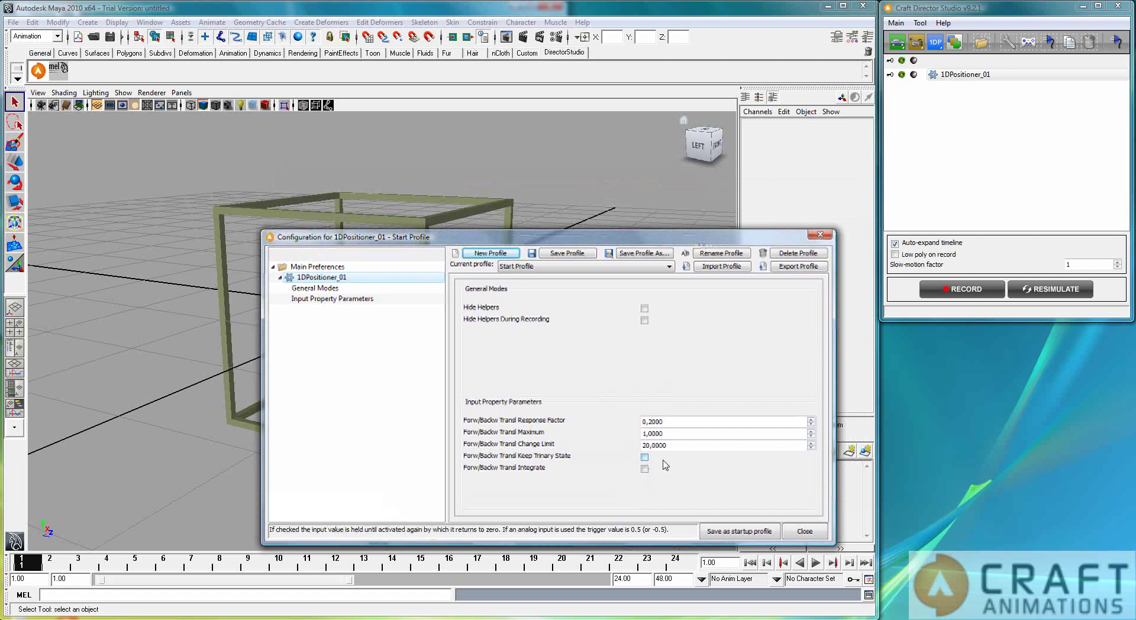
pyautogui.doubleClick(668, 419)
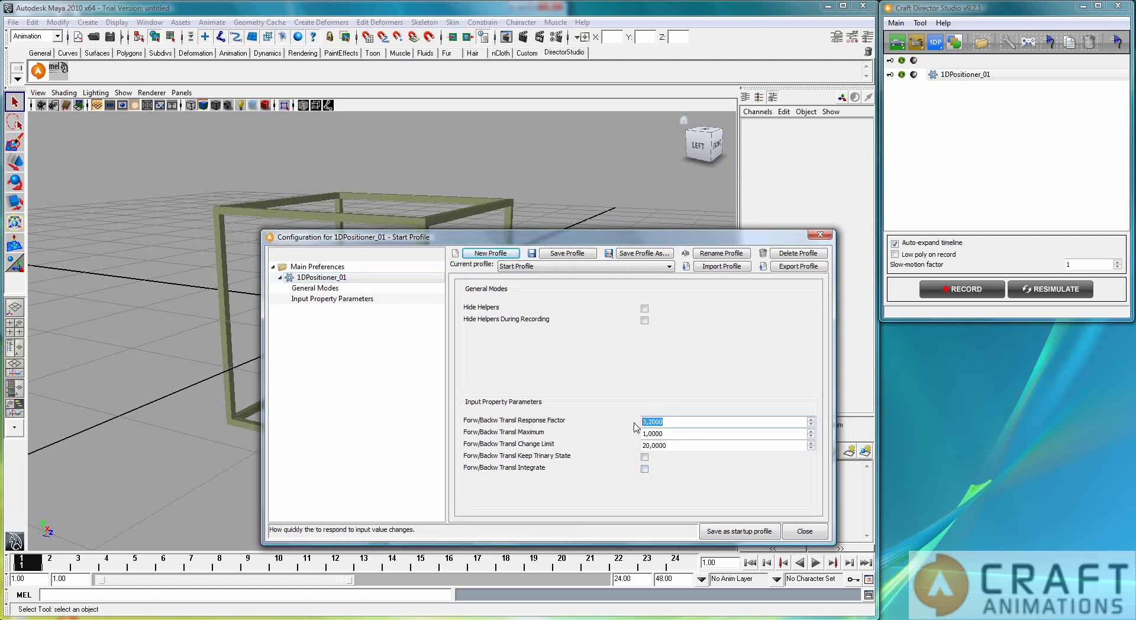
pyautogui.doubleClick(678, 433)
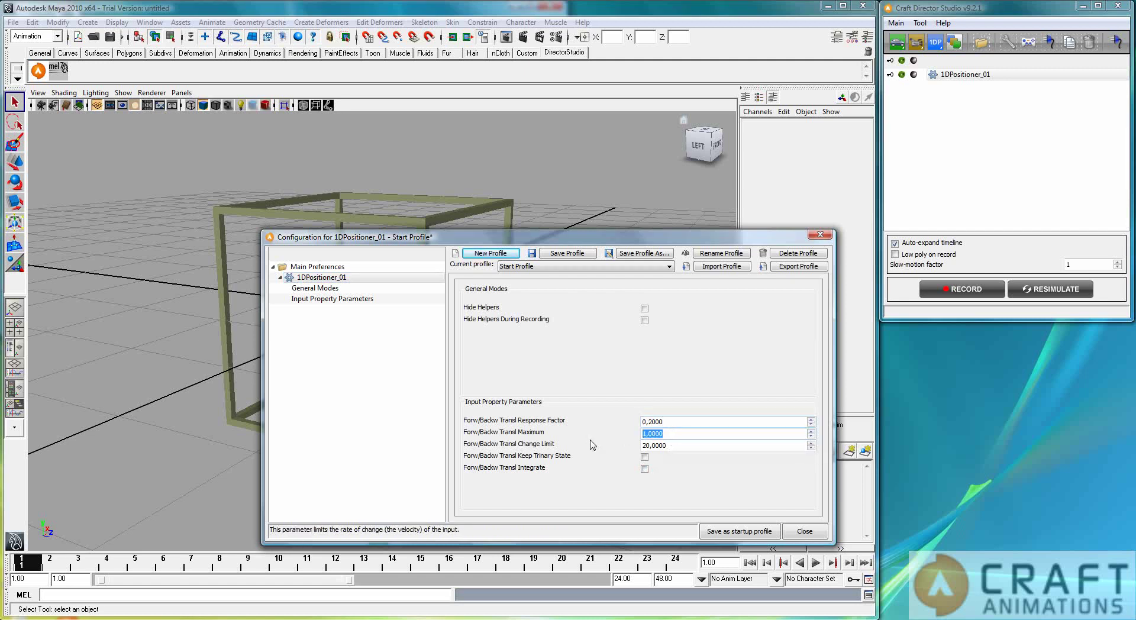
pyautogui.click(682, 432)
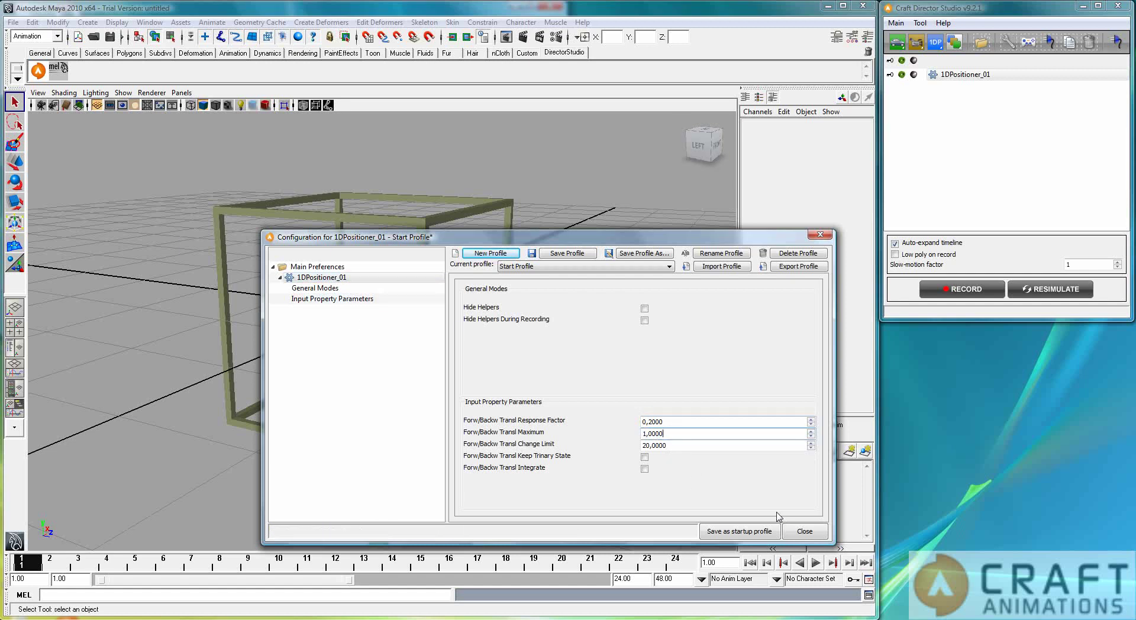
pyautogui.press('Tab')
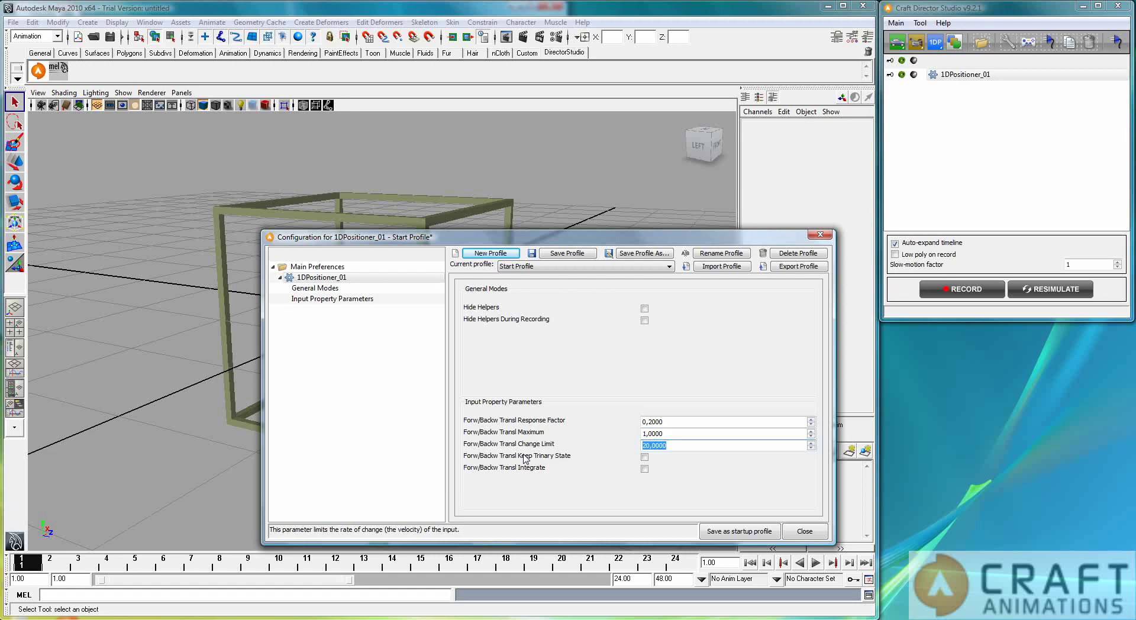
pyautogui.moveTo(543, 460)
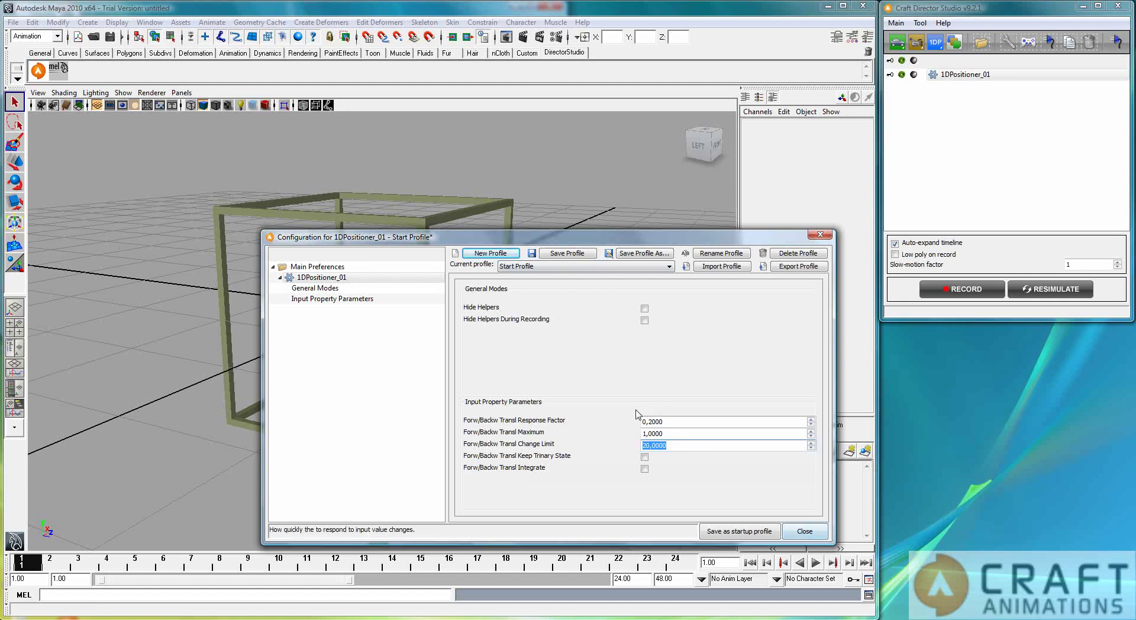
# Step: Bind 1DPositioner_01's Forw/Backw Transl input to the Logitech Dual Action Y Axis
pyautogui.click(820, 534)
pyautogui.click(1029, 43)
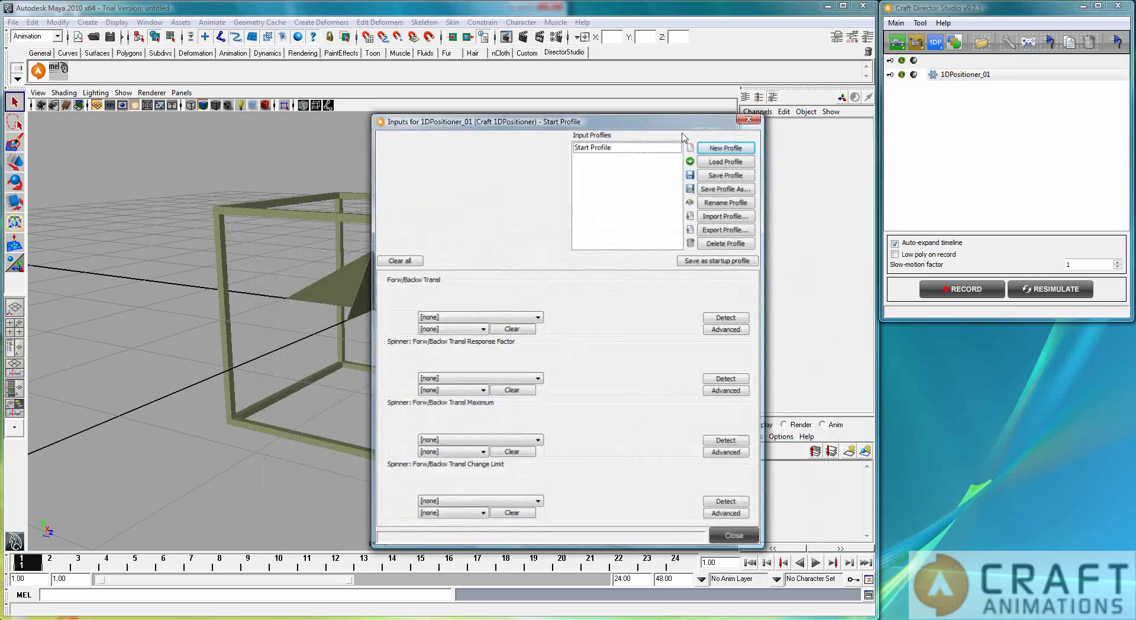
pyautogui.click(725, 318)
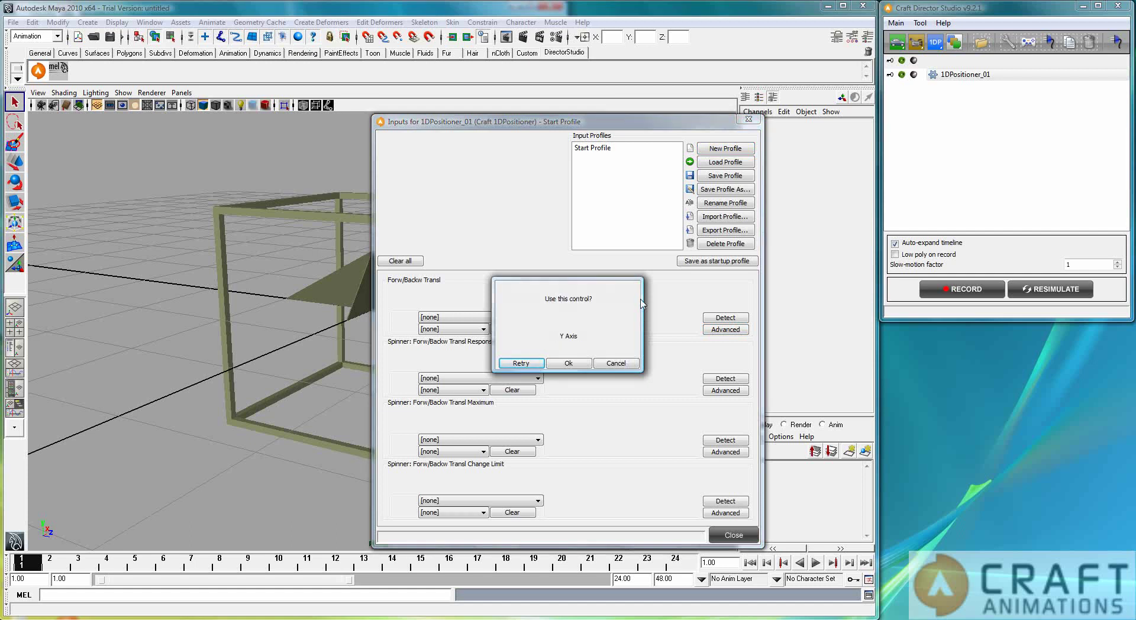
pyautogui.click(568, 363)
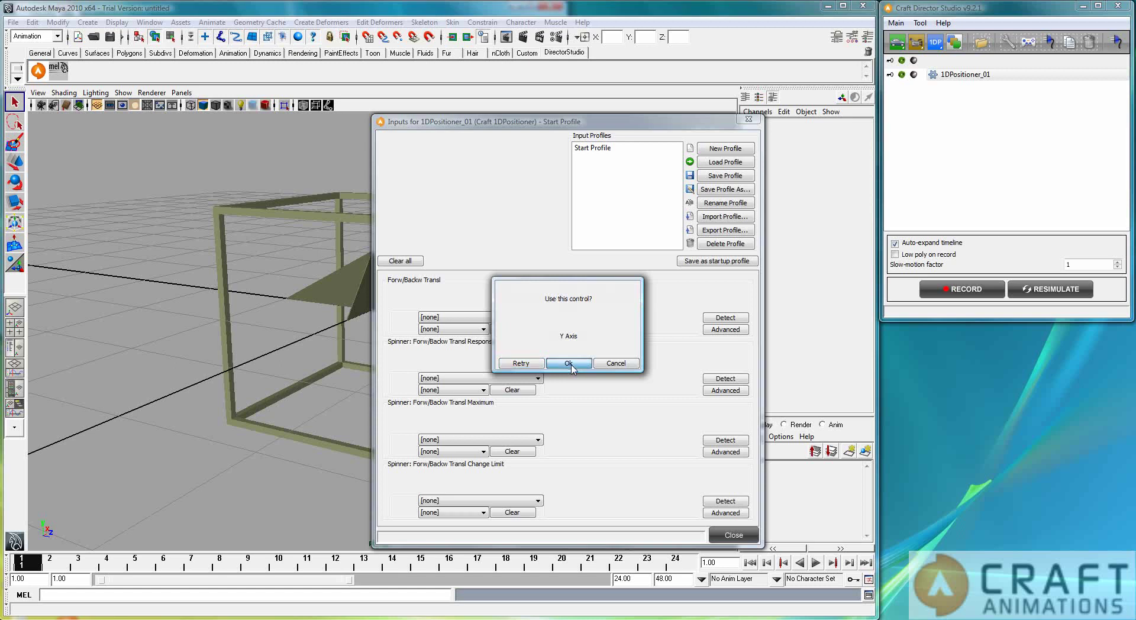
pyautogui.click(735, 535)
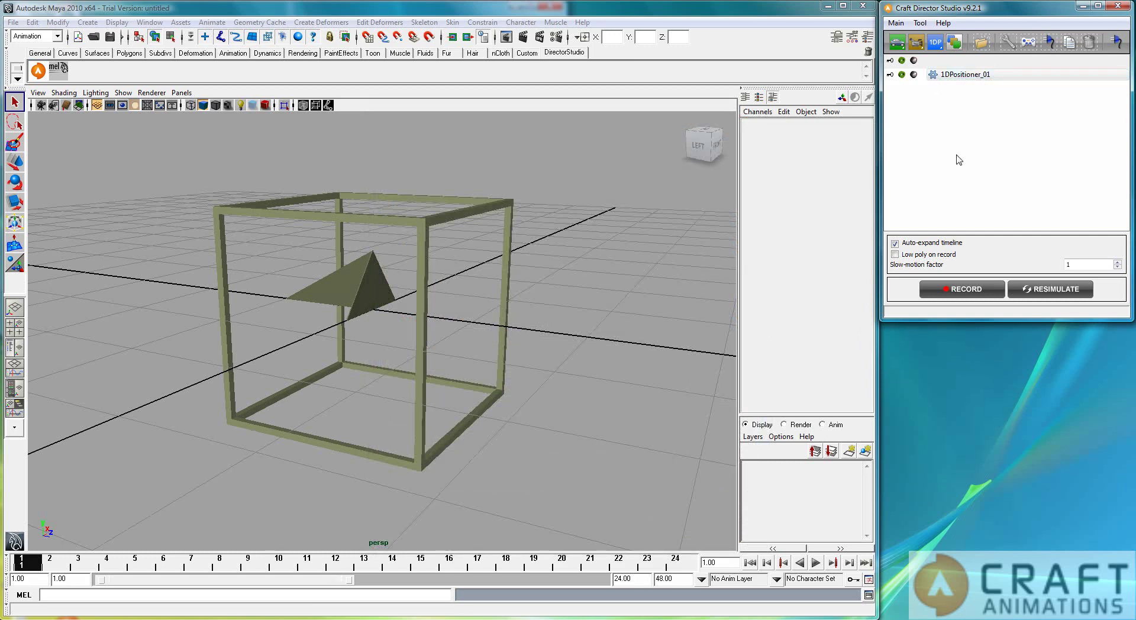
# Step: Start recording a take of 1DPositioner_01 driven by the joystick
pyautogui.click(962, 288)
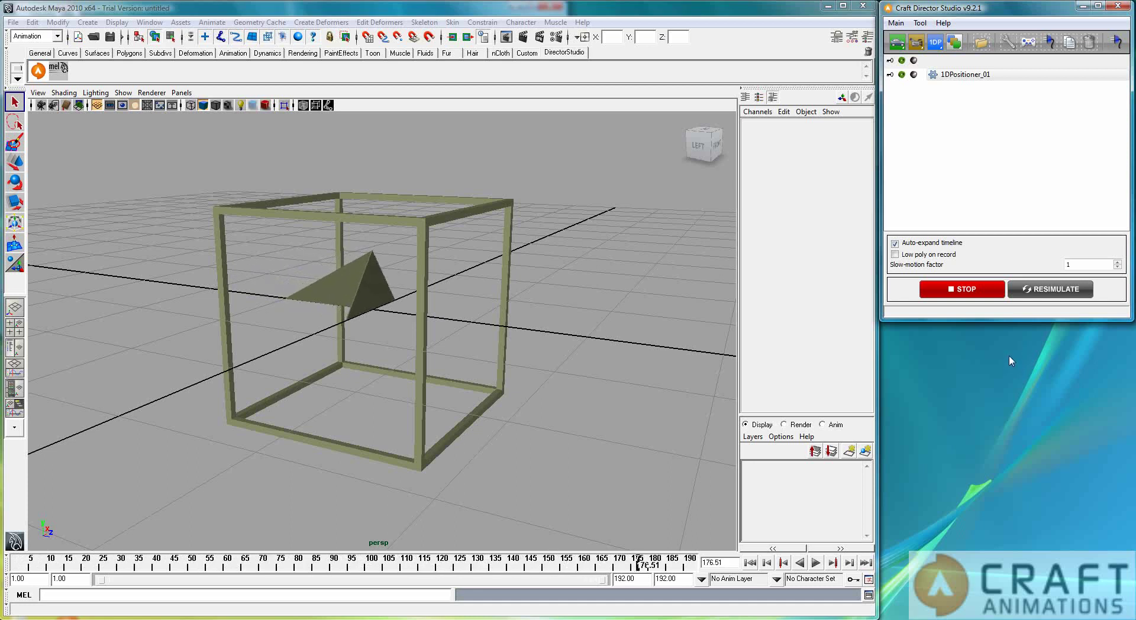
# Step: Set Response Factor to 1 and record a short test take, then stop it
pyautogui.doubleClick(965, 75)
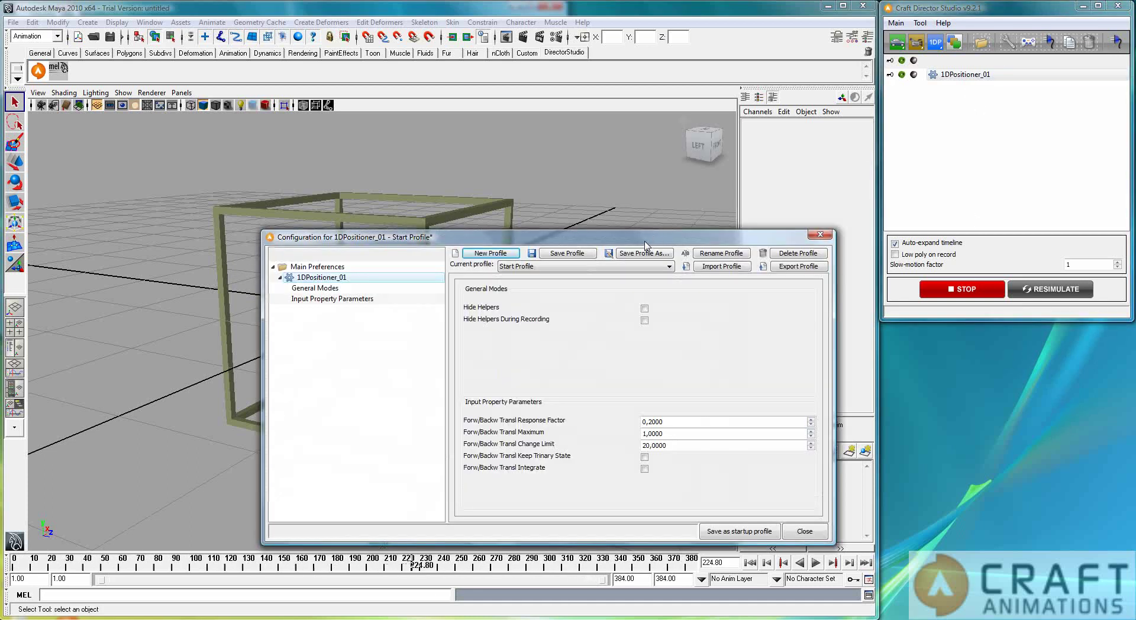
pyautogui.moveTo(644, 233); pyautogui.dragTo(943, 332)
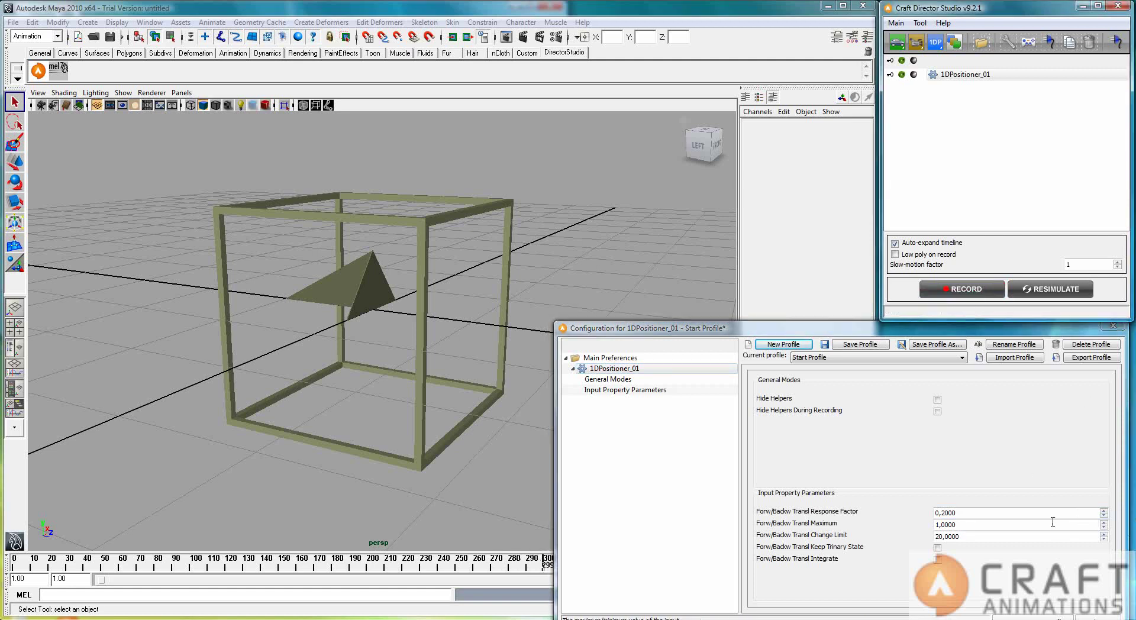
pyautogui.click(1003, 514)
pyautogui.moveTo(1003, 514); pyautogui.dragTo(764, 517)
pyautogui.write('1')
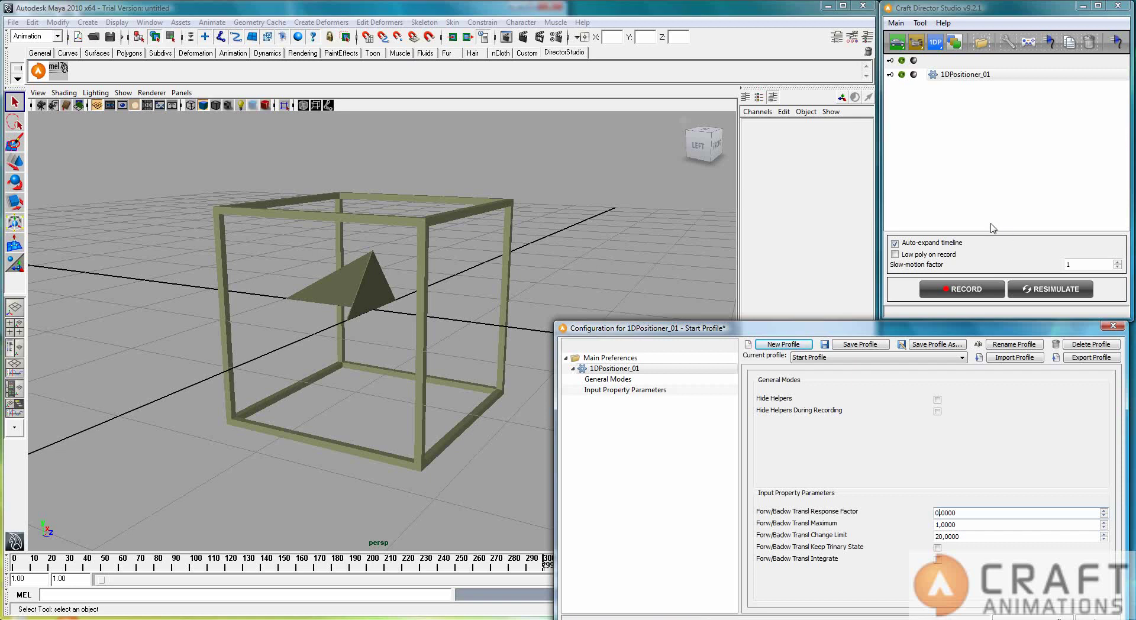
pyautogui.click(971, 289)
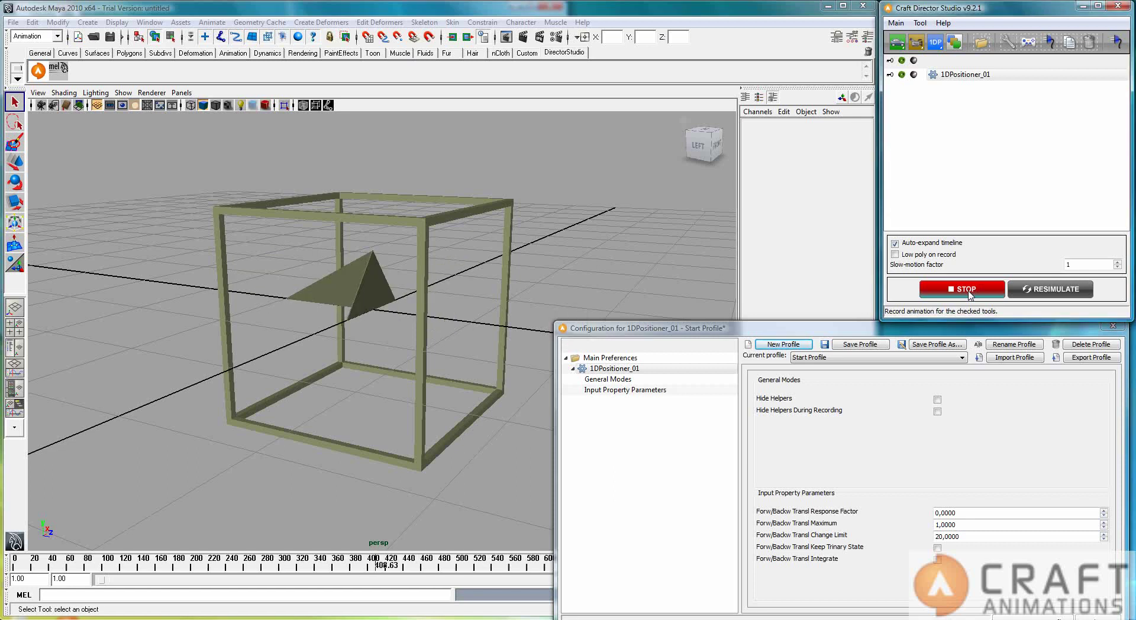
pyautogui.click(971, 290)
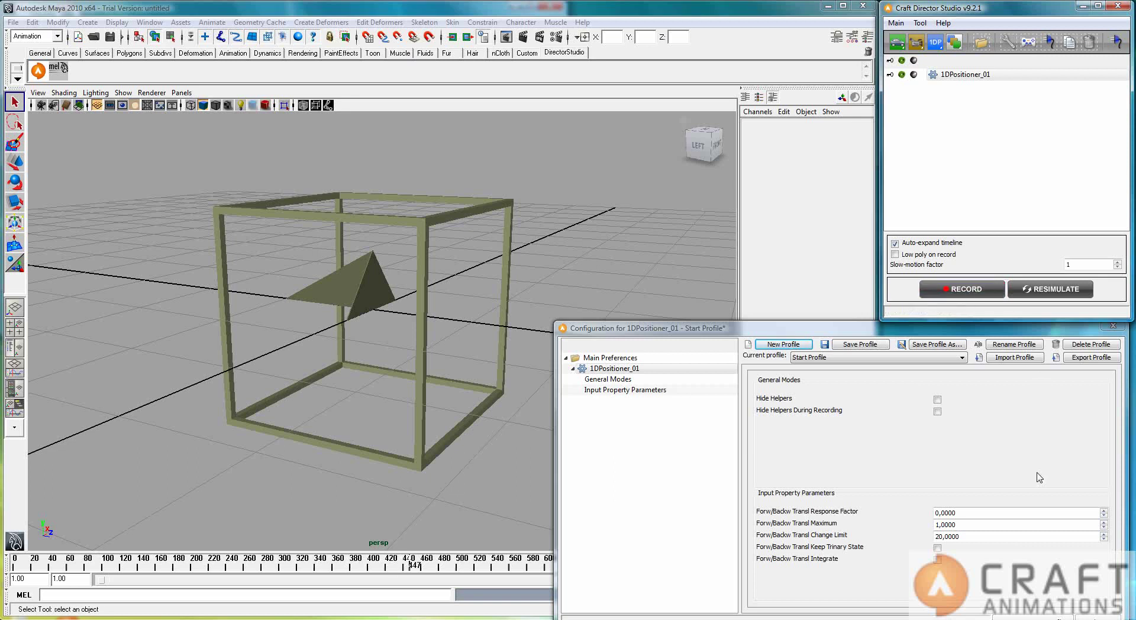
# Step: Restore Response Factor 0,2000, set Change Limit to 1,0000 and record a new take
pyautogui.click(968, 514)
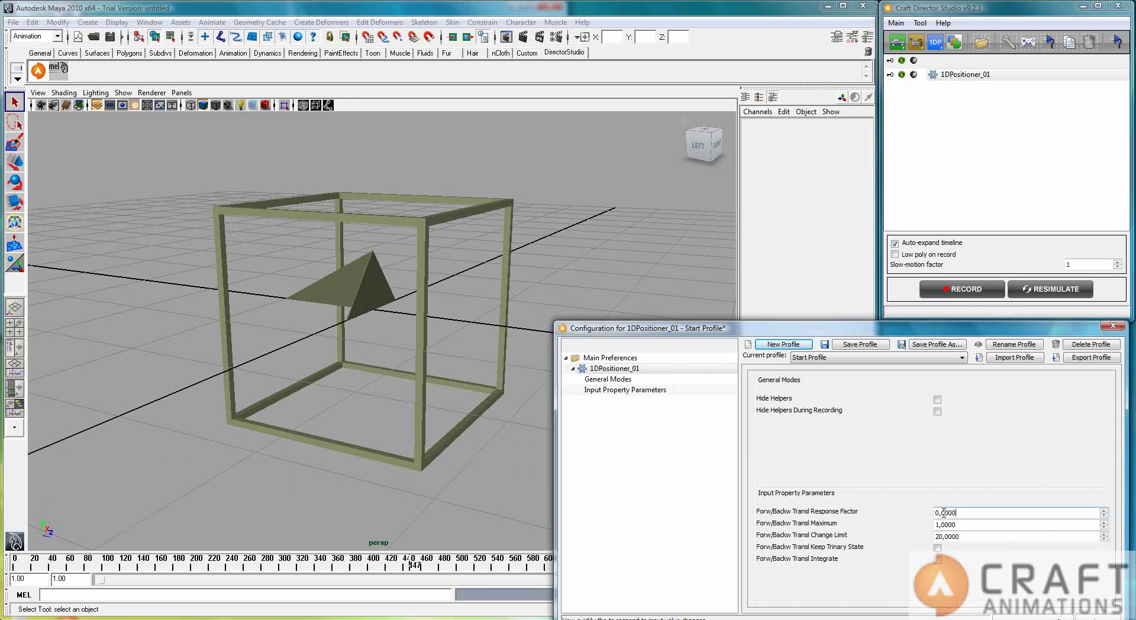
pyautogui.moveTo(941, 513); pyautogui.dragTo(978, 509)
pyautogui.write(',2')
pyautogui.click(999, 538)
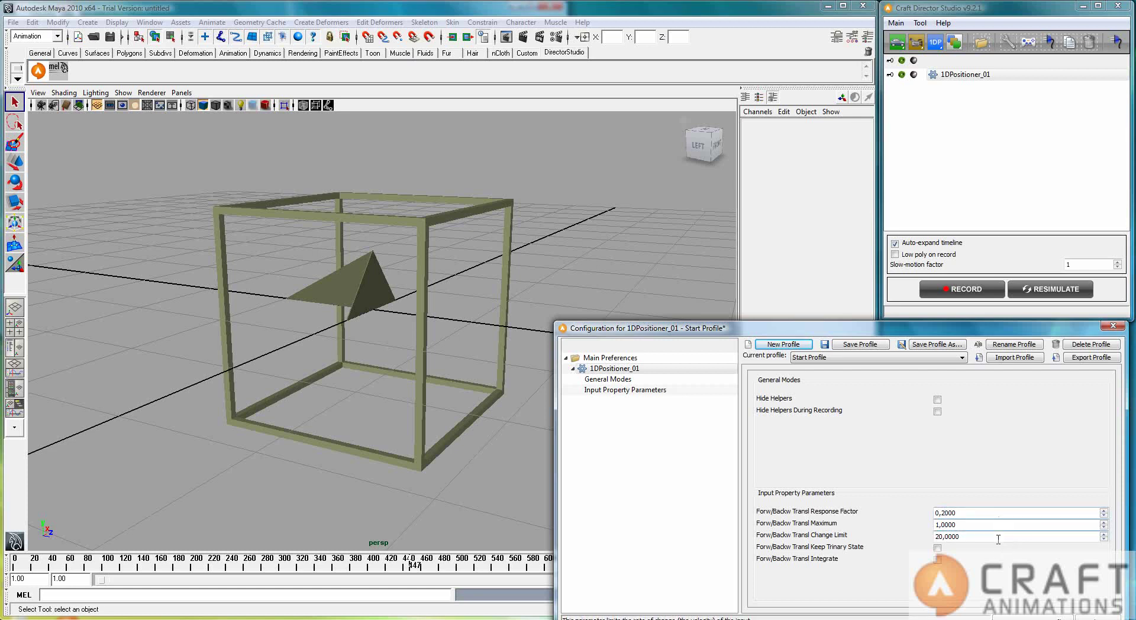
pyautogui.moveTo(998, 540); pyautogui.dragTo(910, 545)
pyautogui.write('1')
pyautogui.click(962, 289)
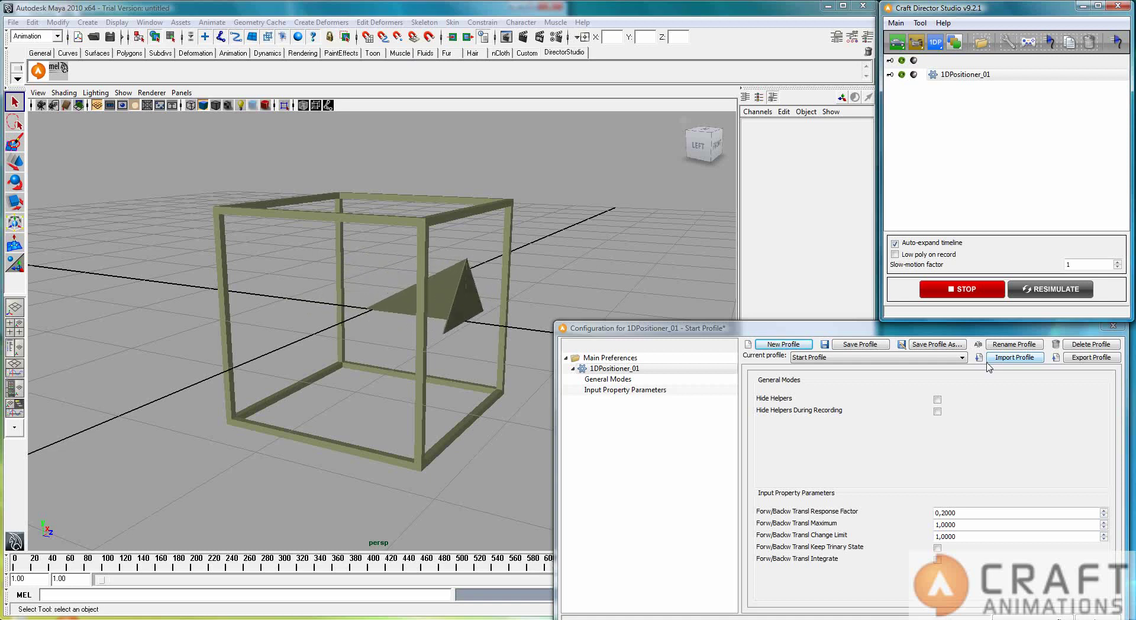
# Step: Stop recording, set Change Limit to 0,0000, enable Keep Trinary State and record again
pyautogui.click(971, 295)
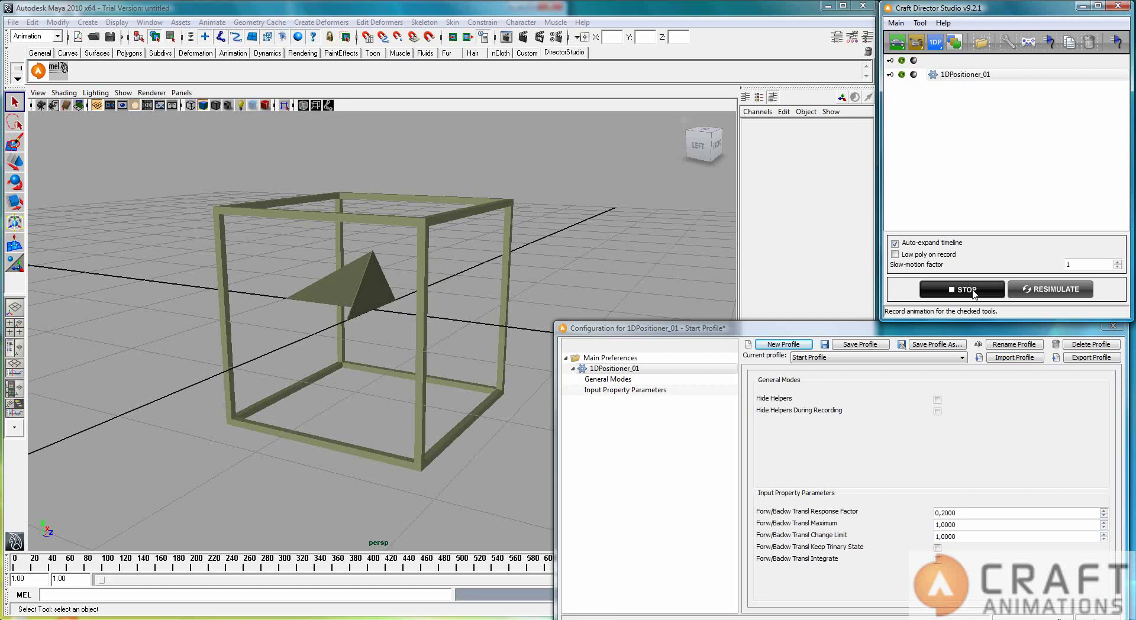
pyautogui.moveTo(982, 537); pyautogui.dragTo(890, 540)
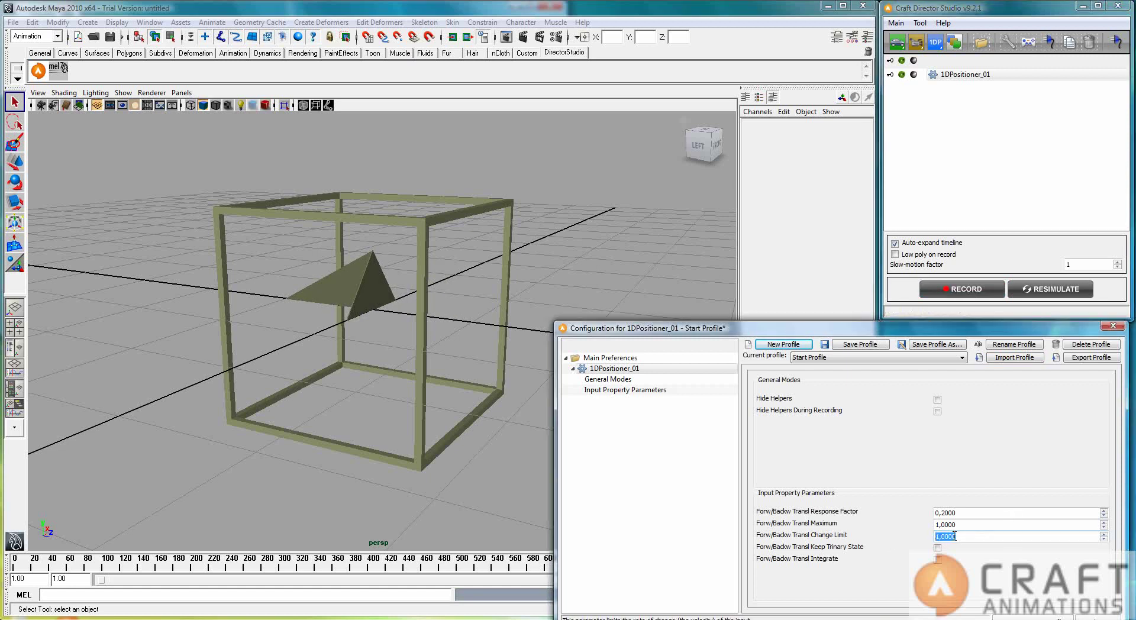
pyautogui.write('0')
pyautogui.press('Return')
pyautogui.click(938, 548)
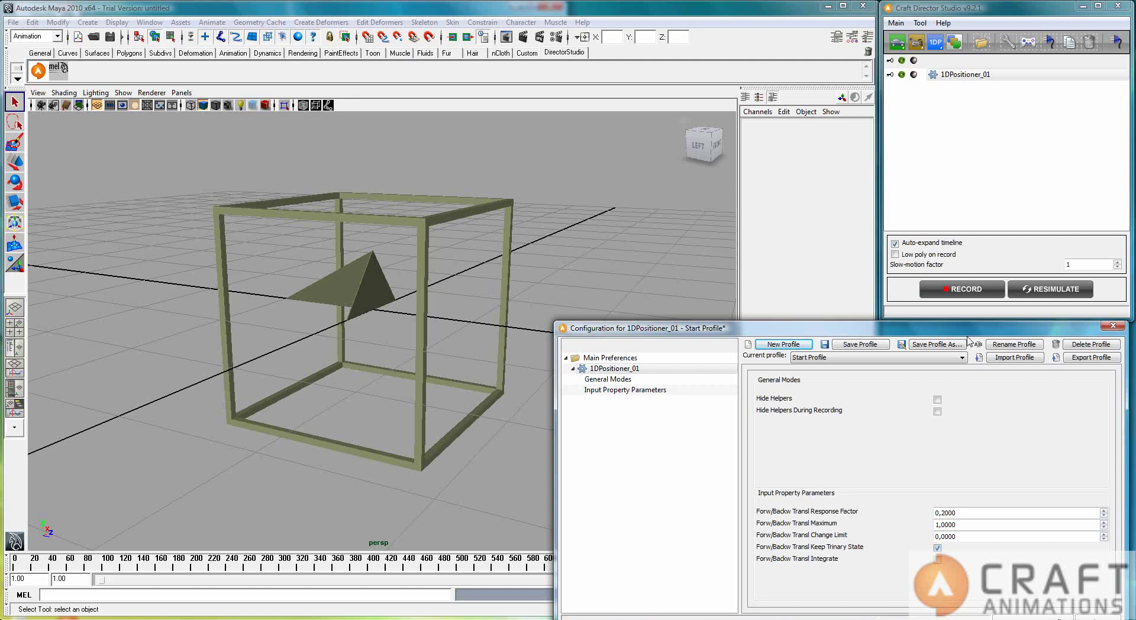
pyautogui.click(980, 292)
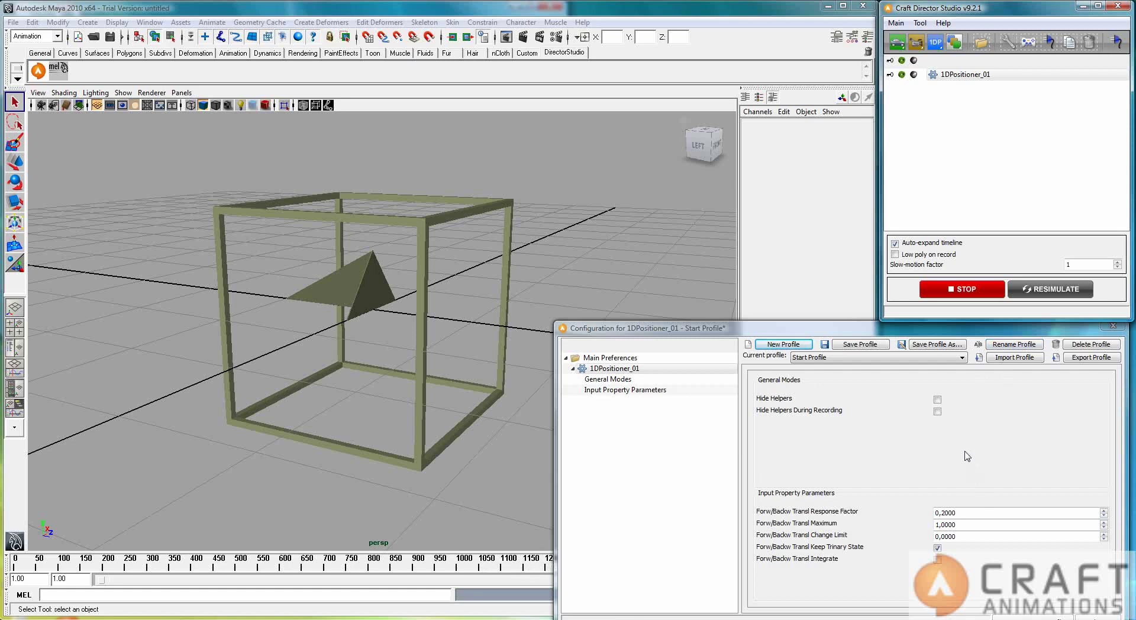
# Step: Swap Keep Trinary State for Integrate and stop the recording near frame 1798
pyautogui.click(938, 560)
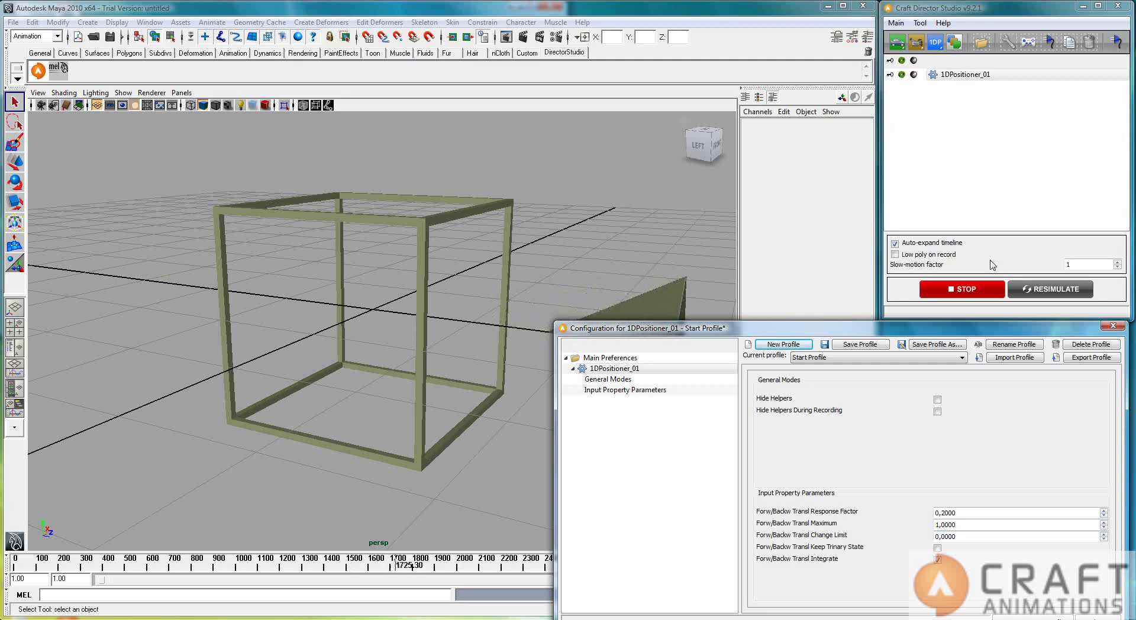
pyautogui.click(976, 291)
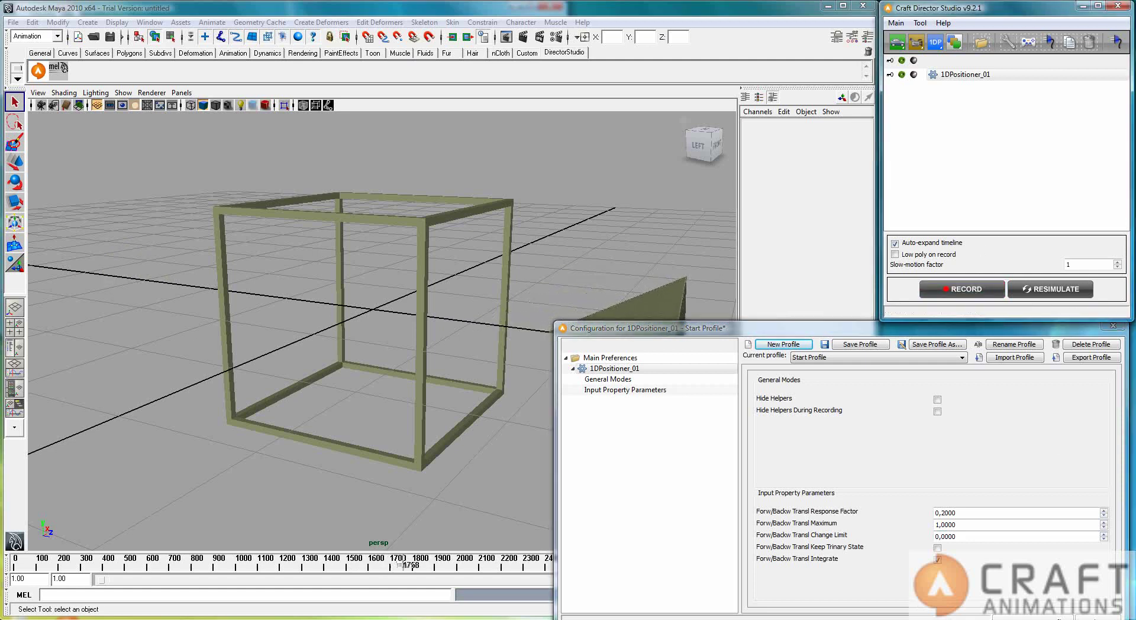